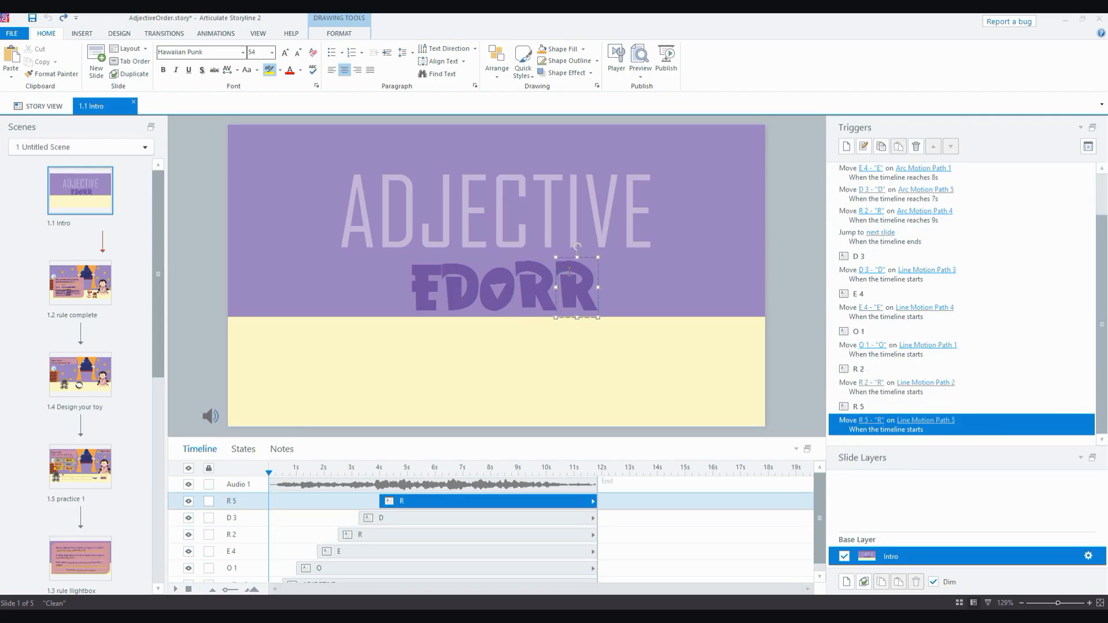
Step: Select the letter E on the Intro slide and look over the motion path types available for it
click(408, 264)
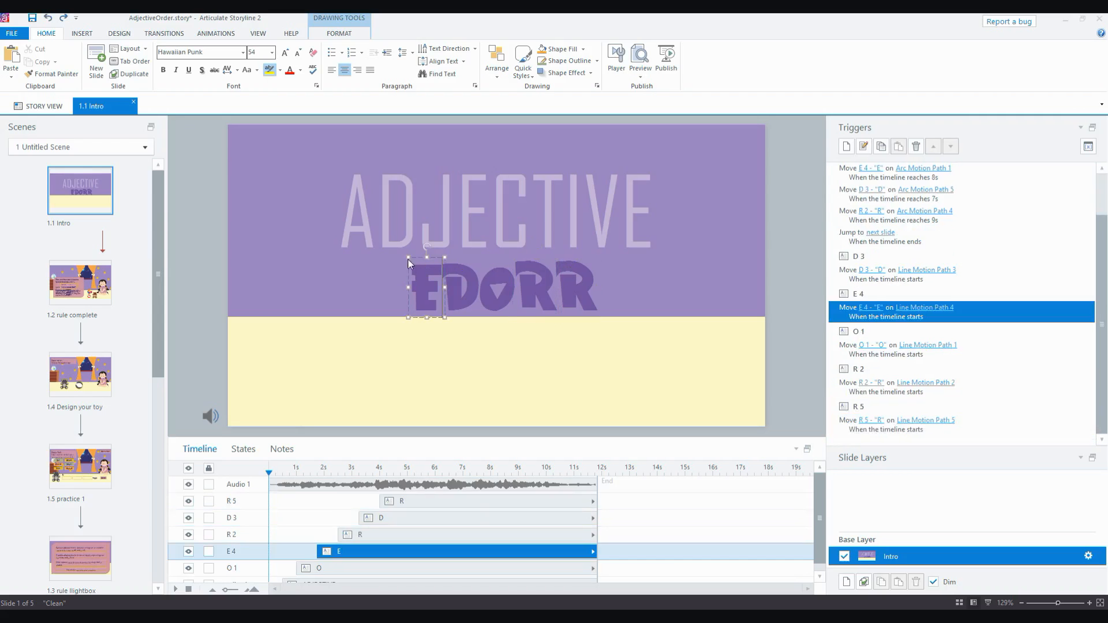
drag(408, 258, 408, 258)
click(330, 32)
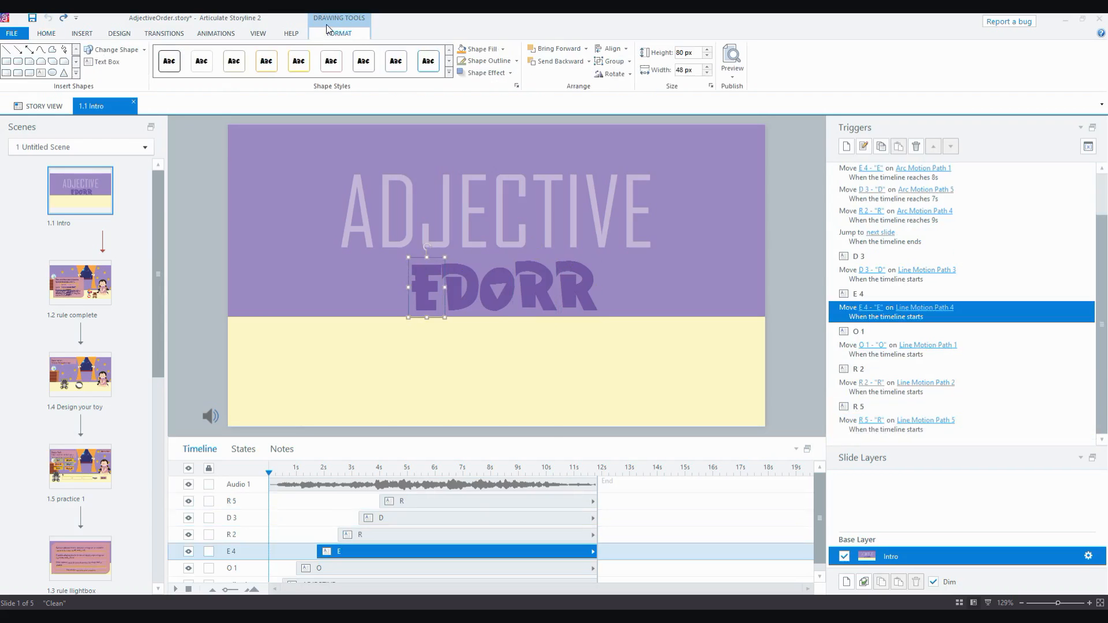
click(234, 35)
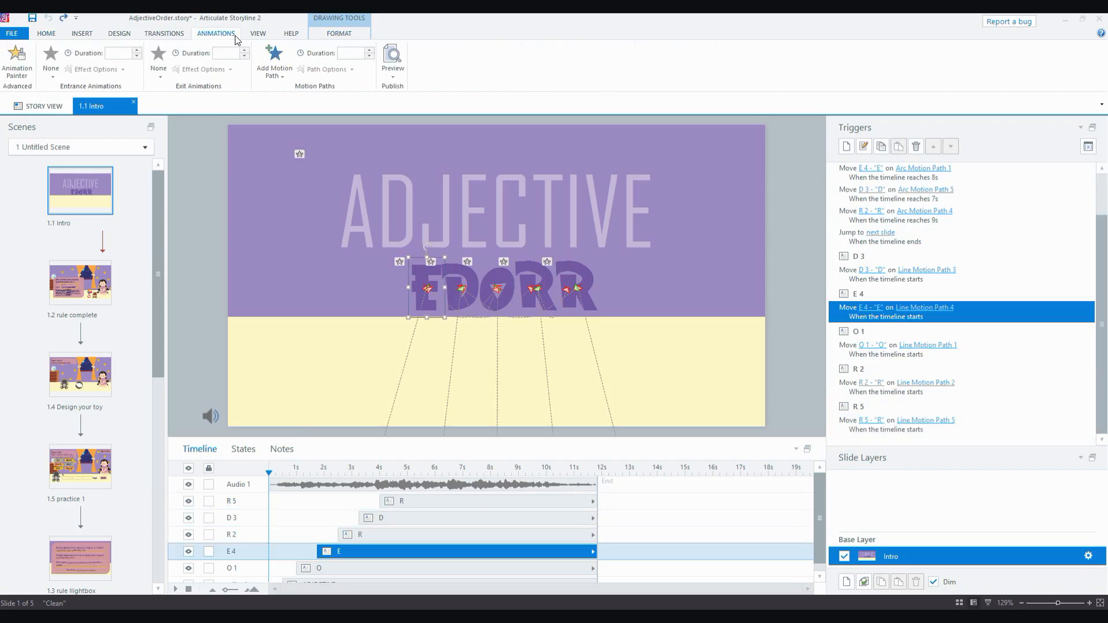
click(278, 70)
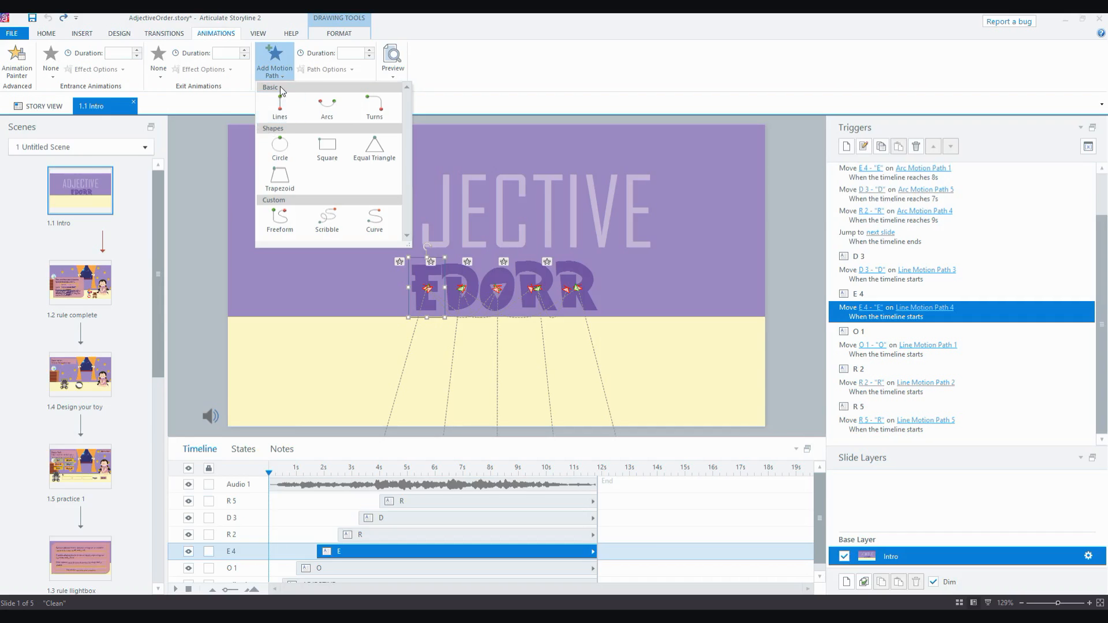
click(582, 283)
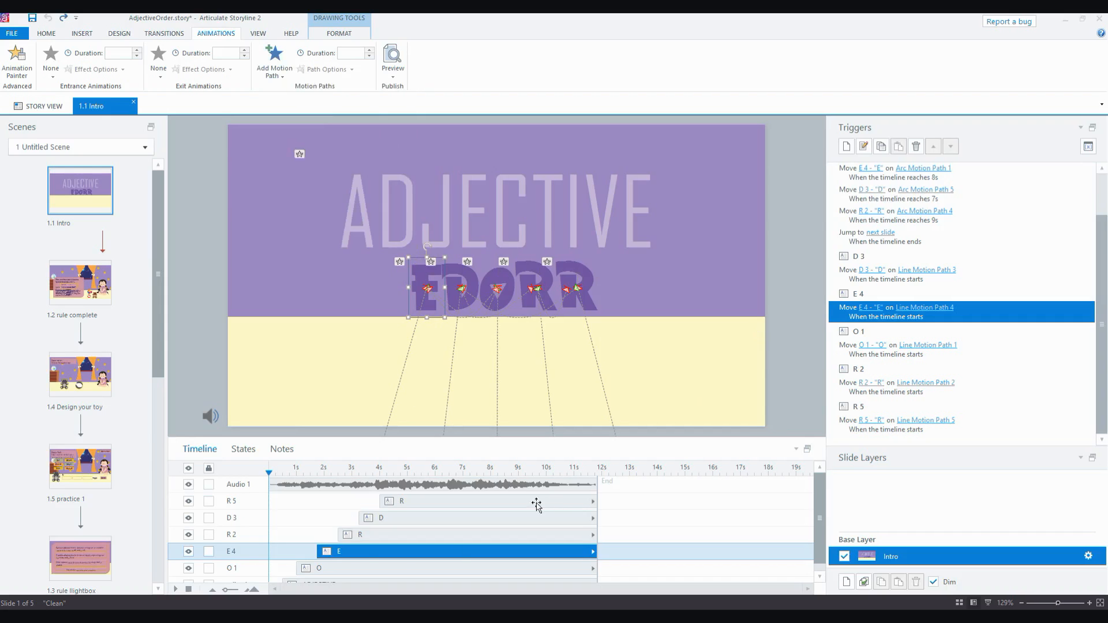
Step: Examine the staggered timeline entries of the letters in order: O 1, E 4, R 2, D 3 and R 5
click(317, 570)
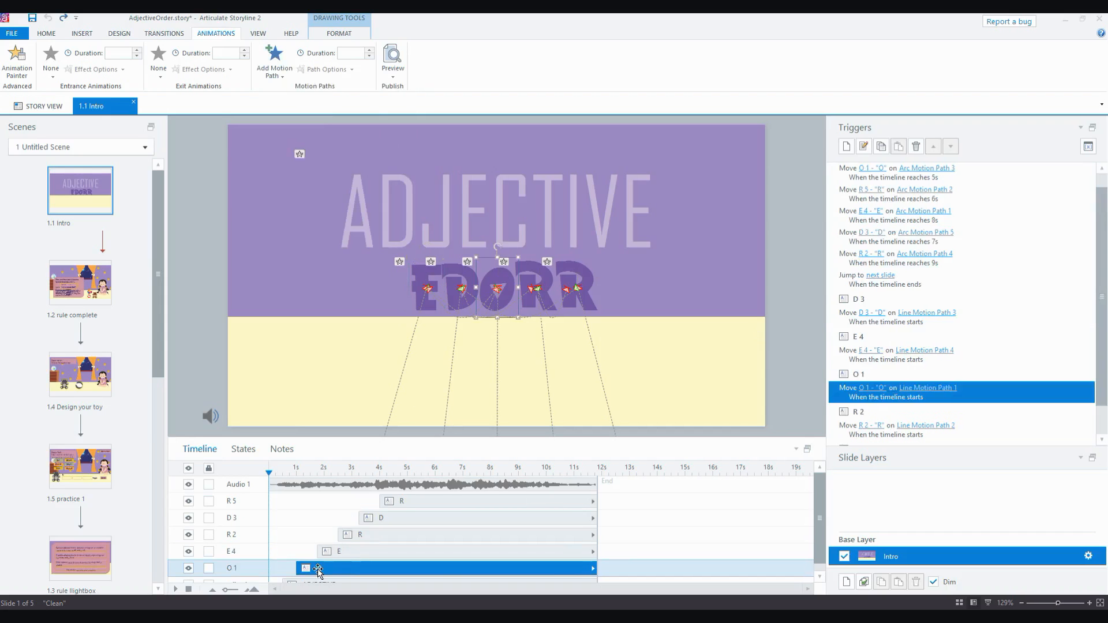
scroll(317, 568, down, 1)
click(351, 541)
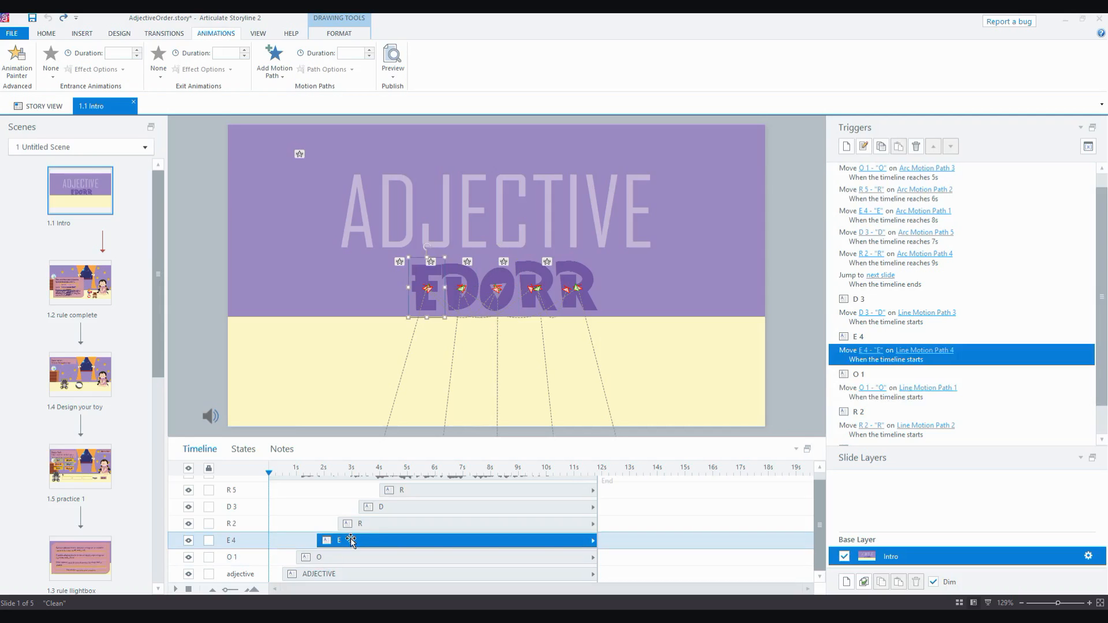
click(364, 524)
click(371, 507)
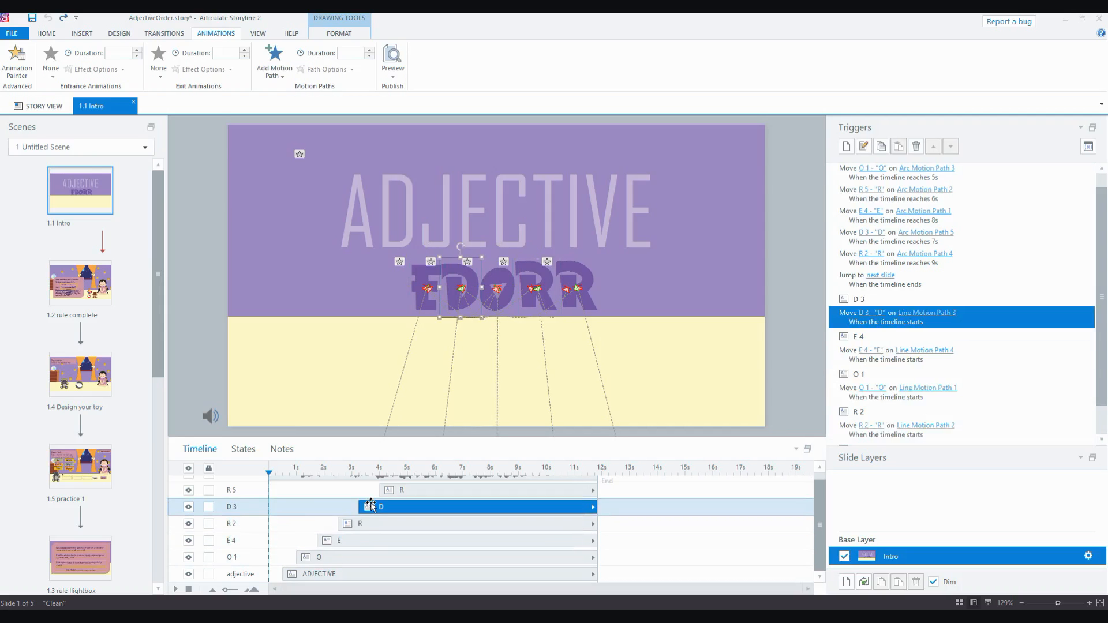
click(390, 491)
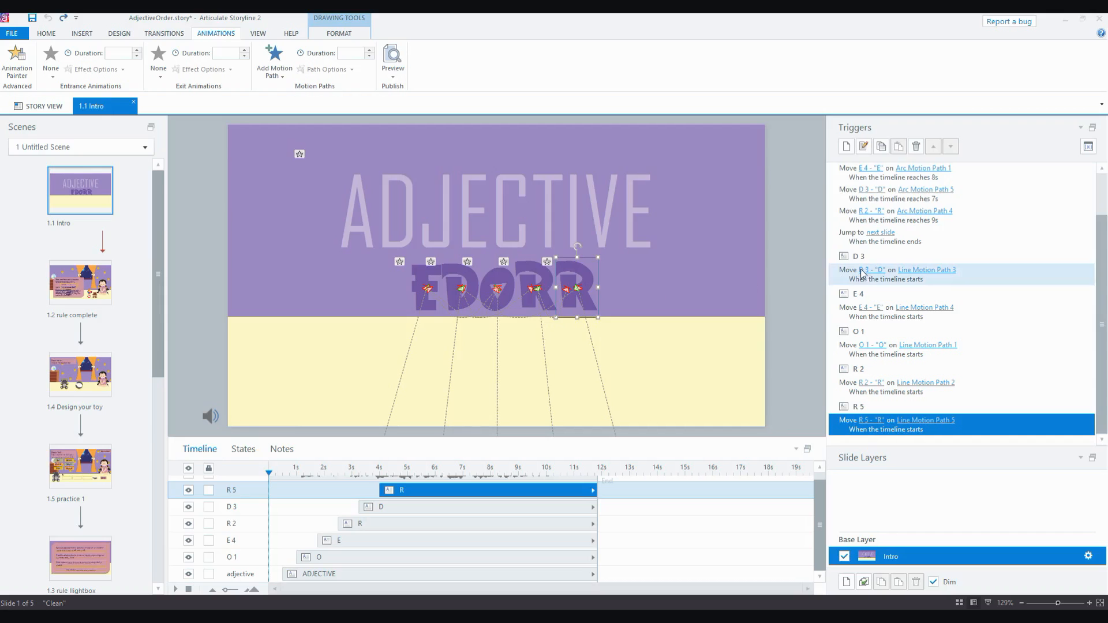
Step: Review the settings of the trigger that moves D 3 on Line Motion Path 3
click(848, 281)
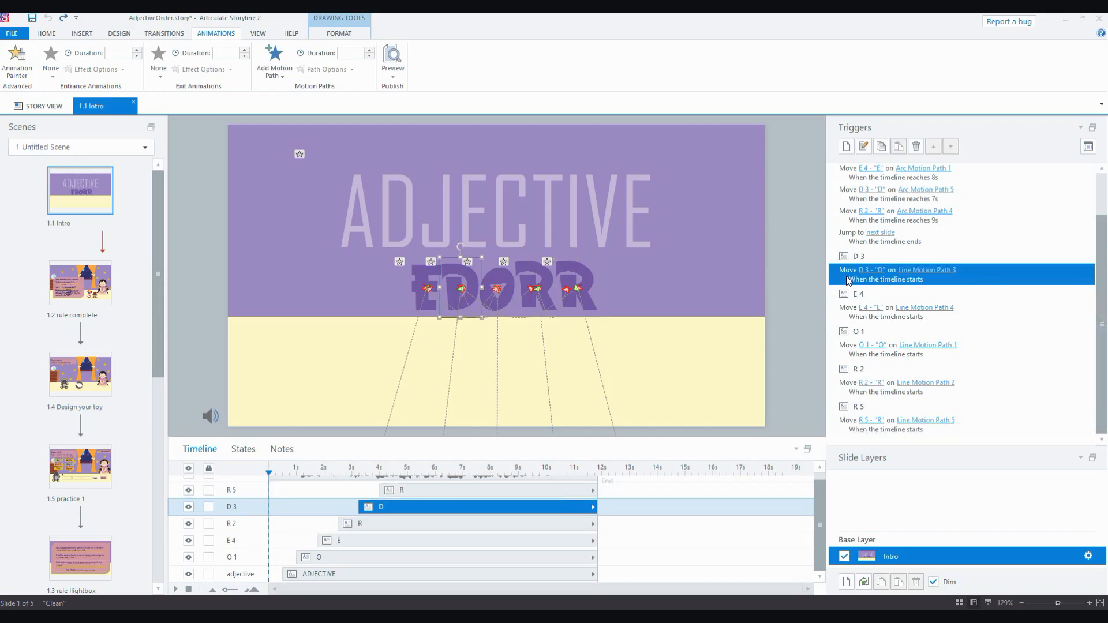
double_click(997, 283)
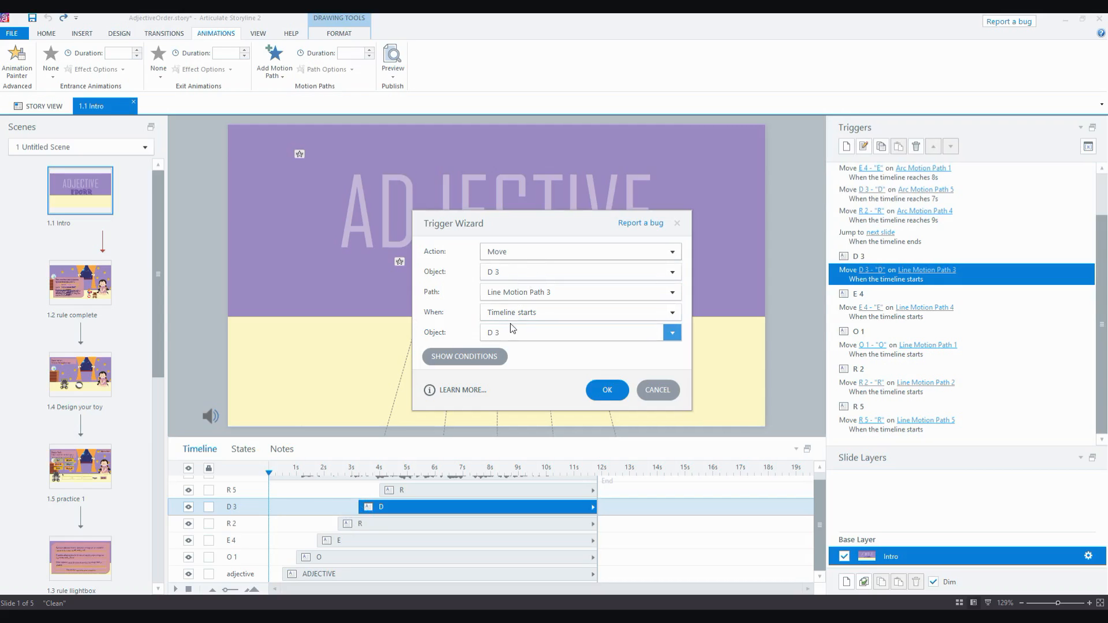
click(604, 395)
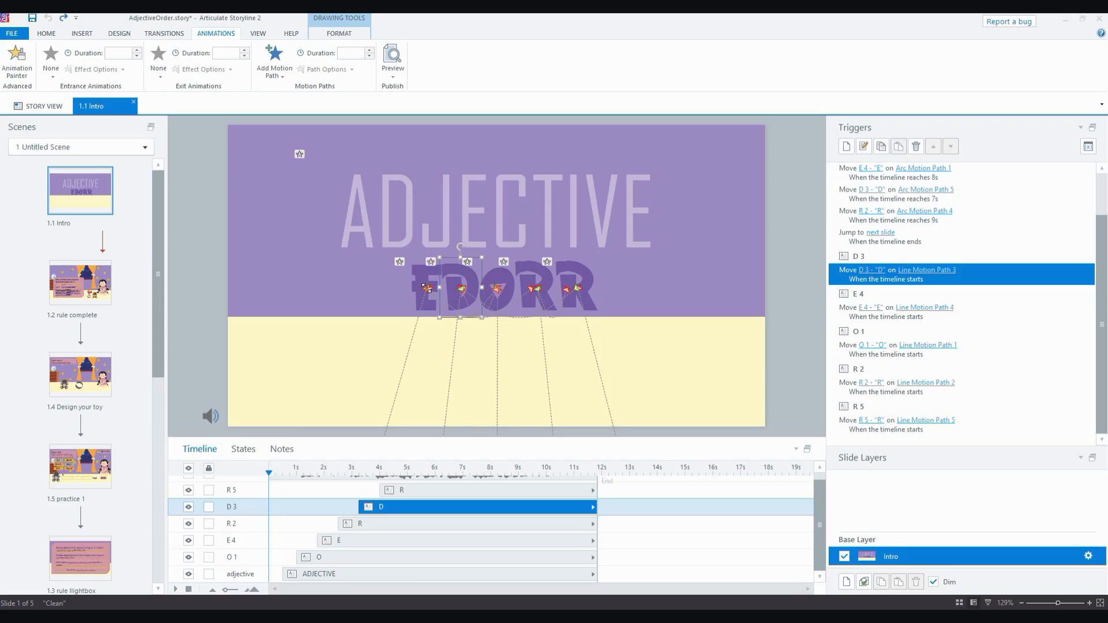
Step: Select the letter E and the letter D on the slide, and look over the arc option among the motion path types
click(418, 264)
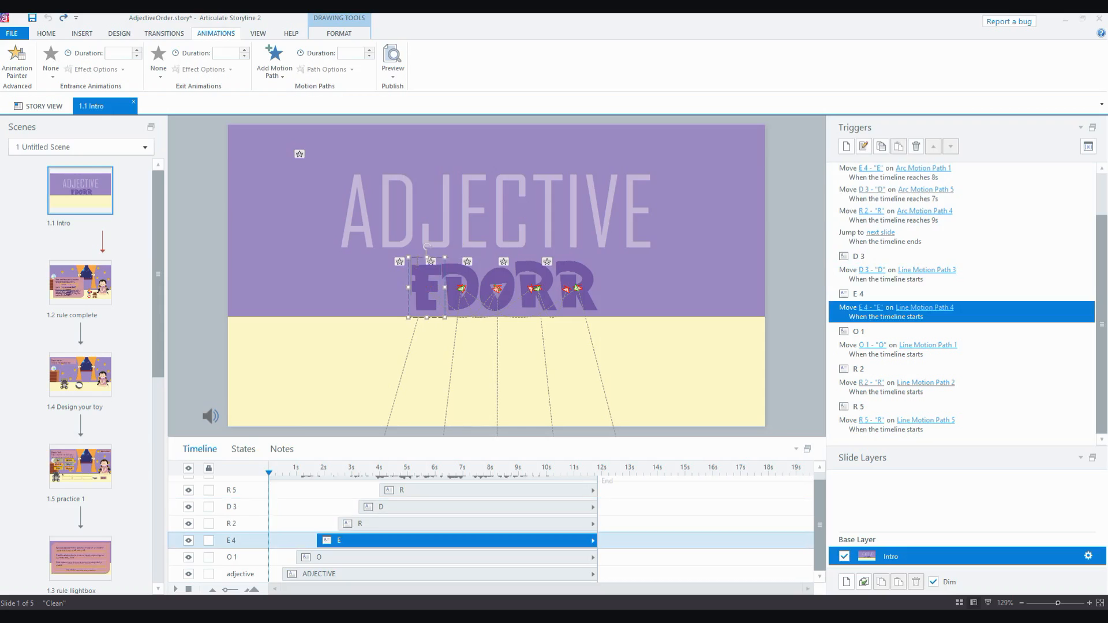
click(409, 258)
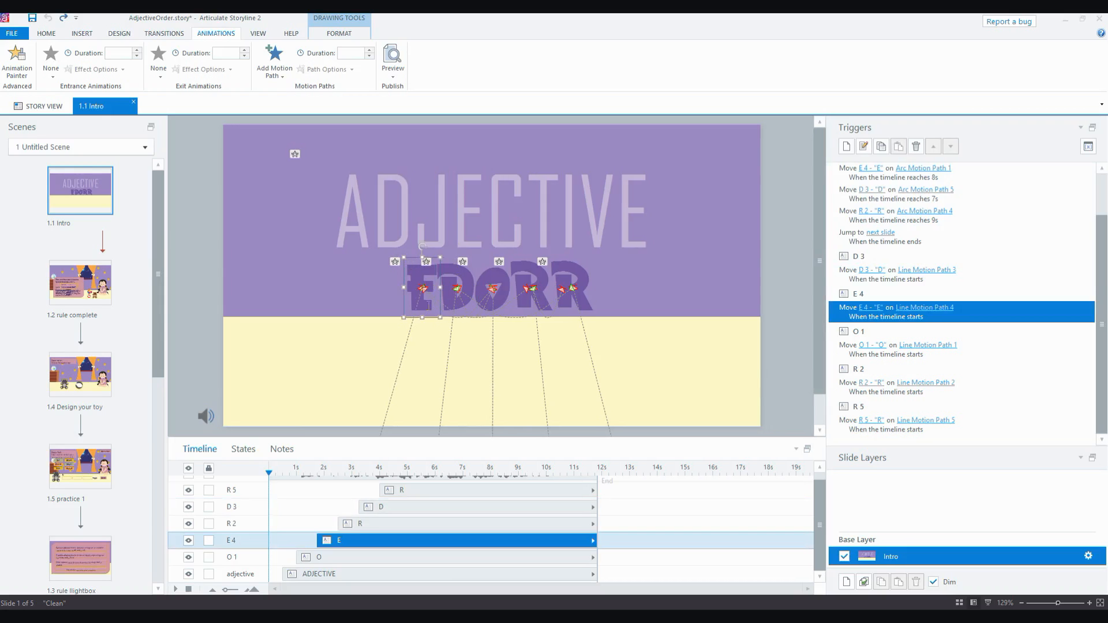
click(435, 300)
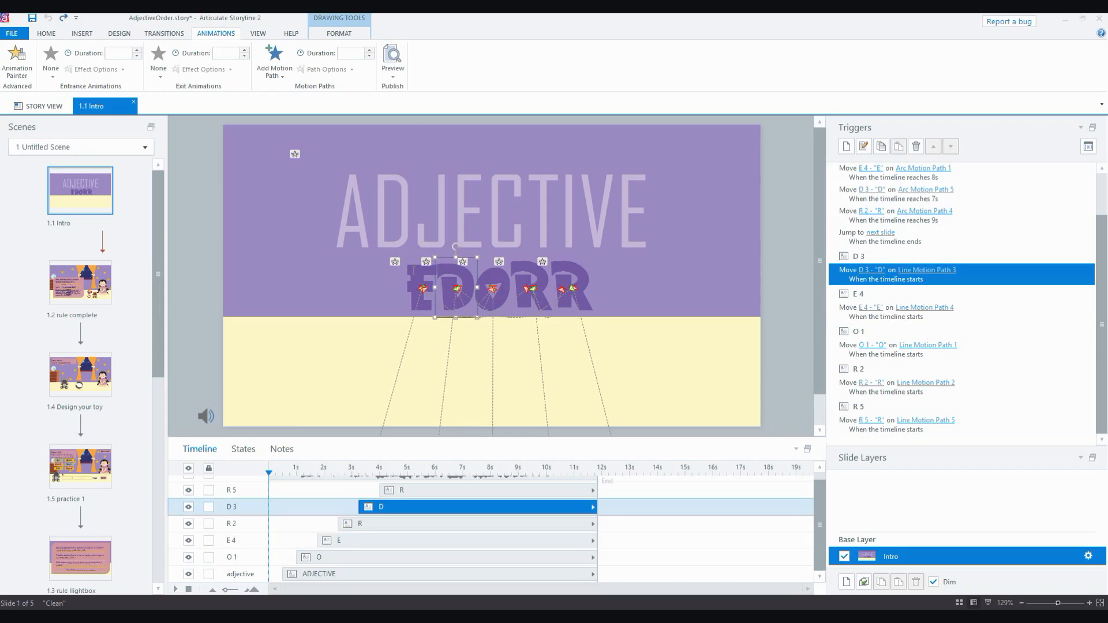
click(288, 74)
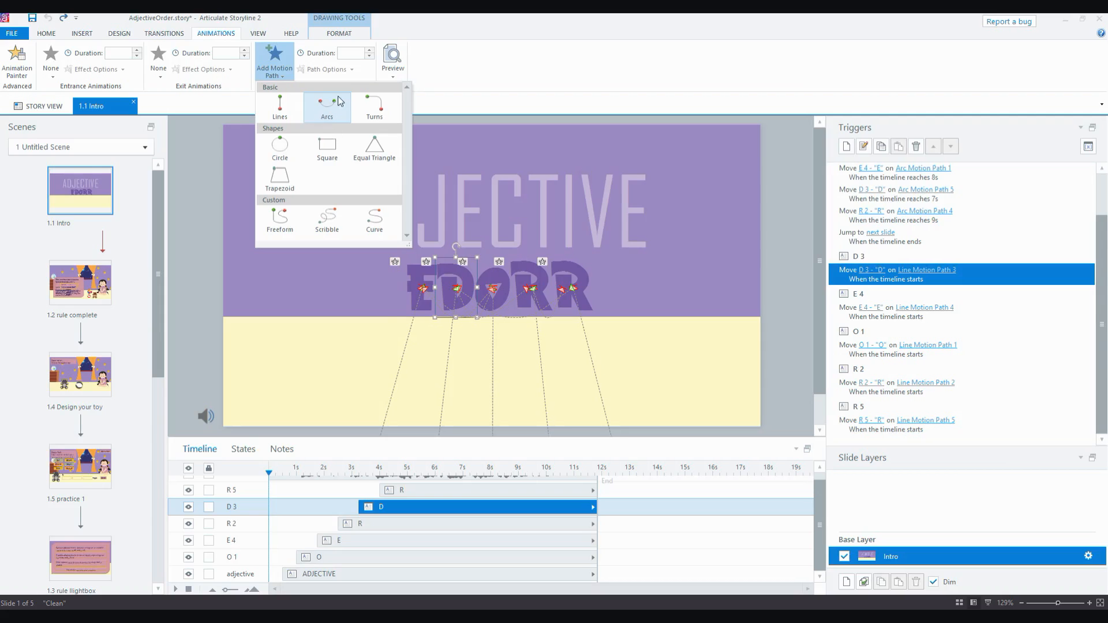
click(376, 313)
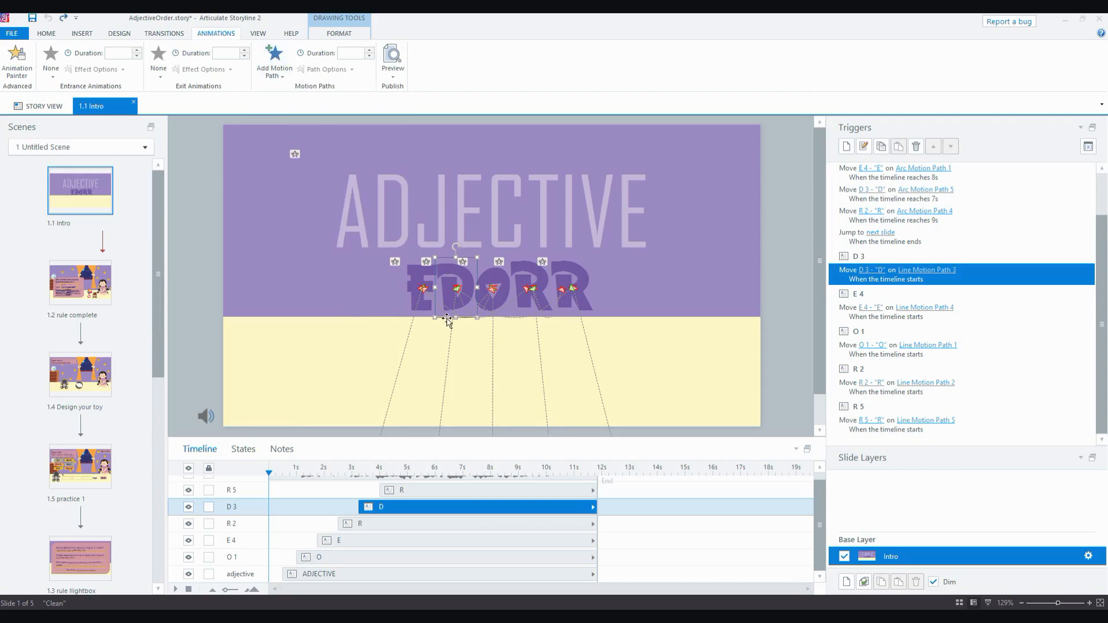
Step: Try moving the end point of the letter D's arc motion path toward the first R, and undo the move
click(456, 289)
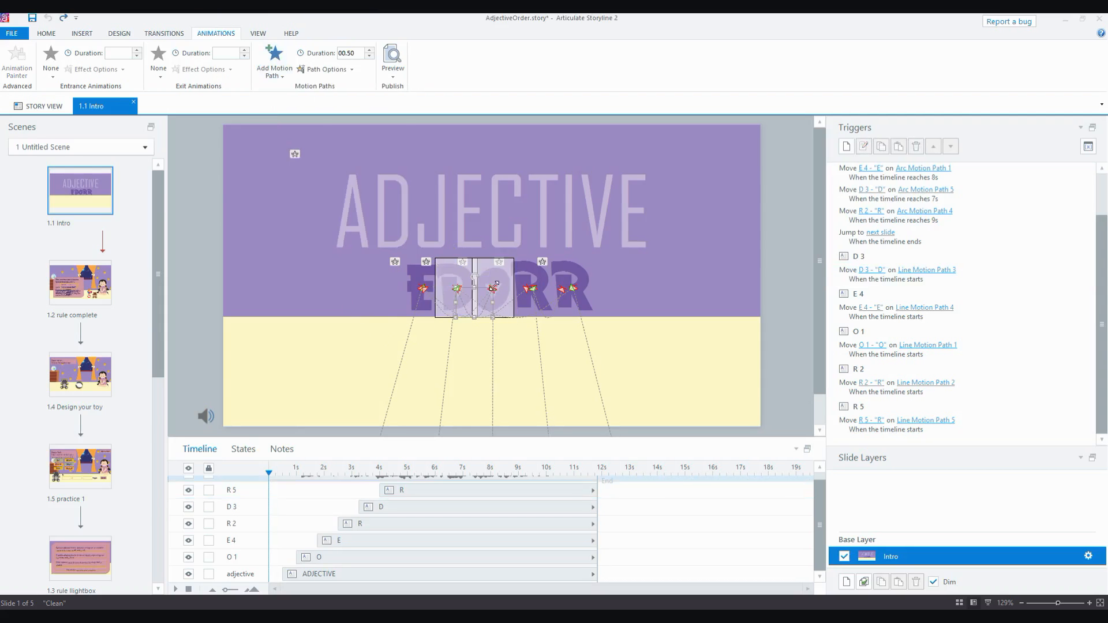
drag(494, 284, 516, 287)
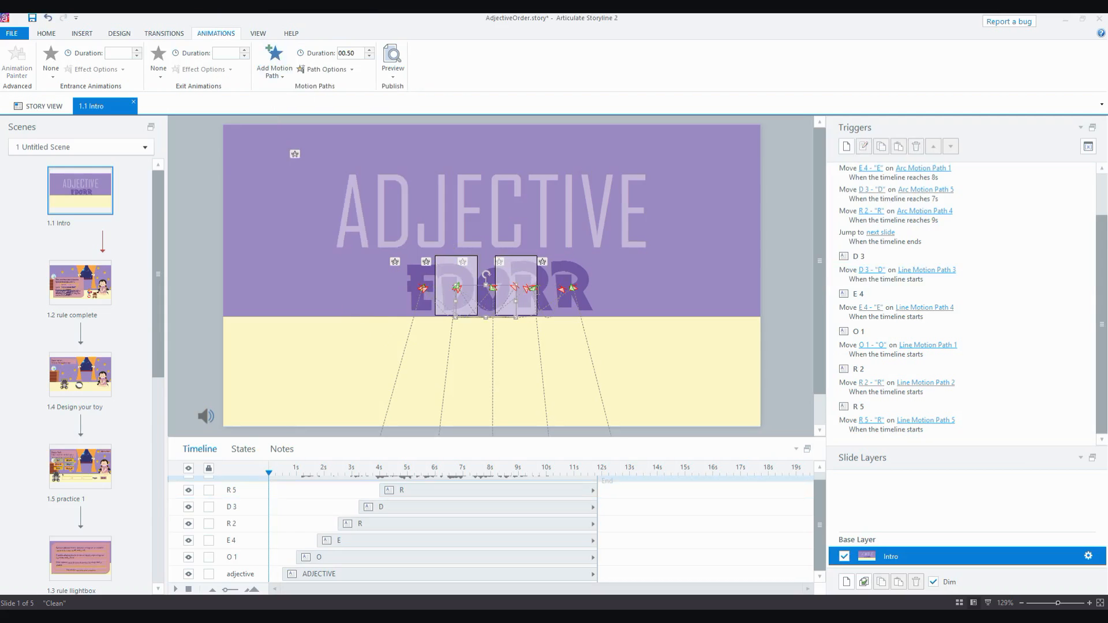
key(ctrl+z)
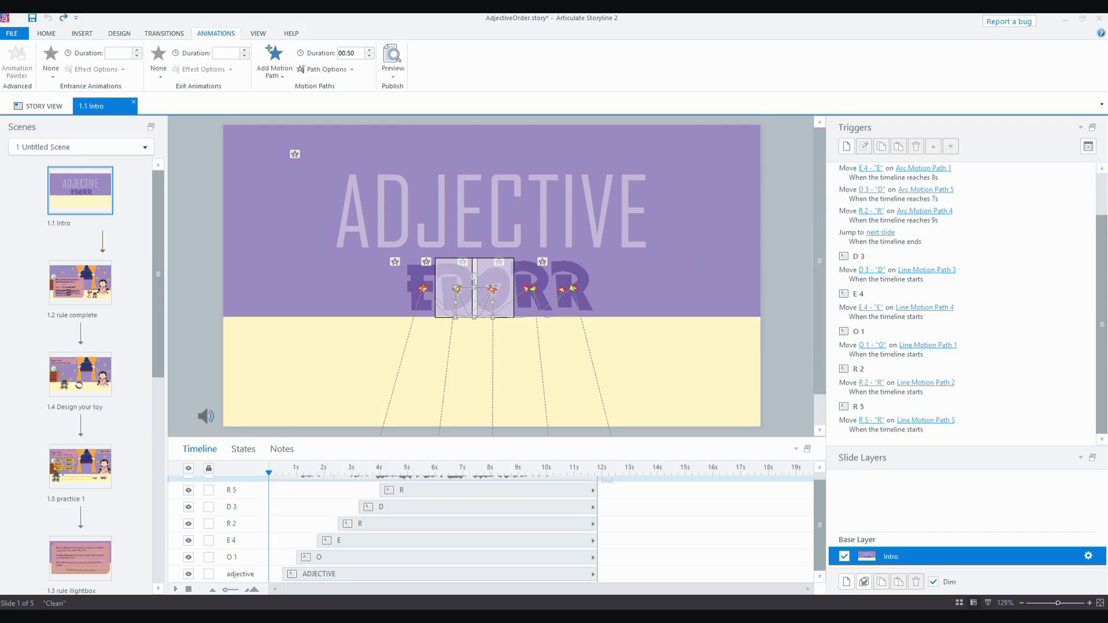
Step: Compare the timeline entries O 1, E 4 and R 2 with the slide triggers that move the letters along arc paths
click(1101, 191)
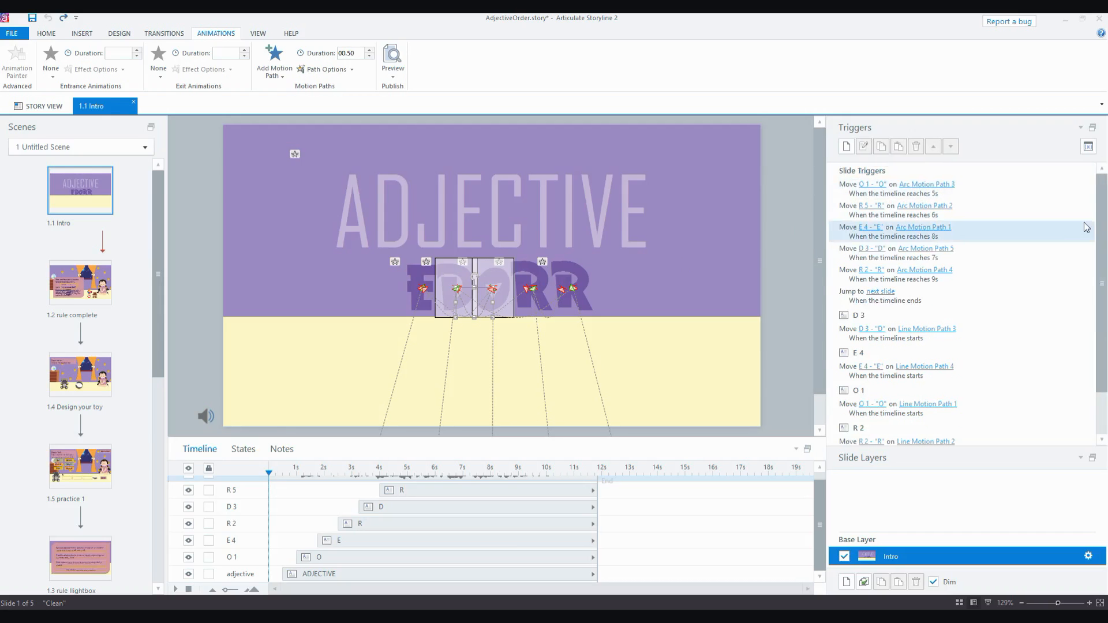
click(324, 558)
click(328, 543)
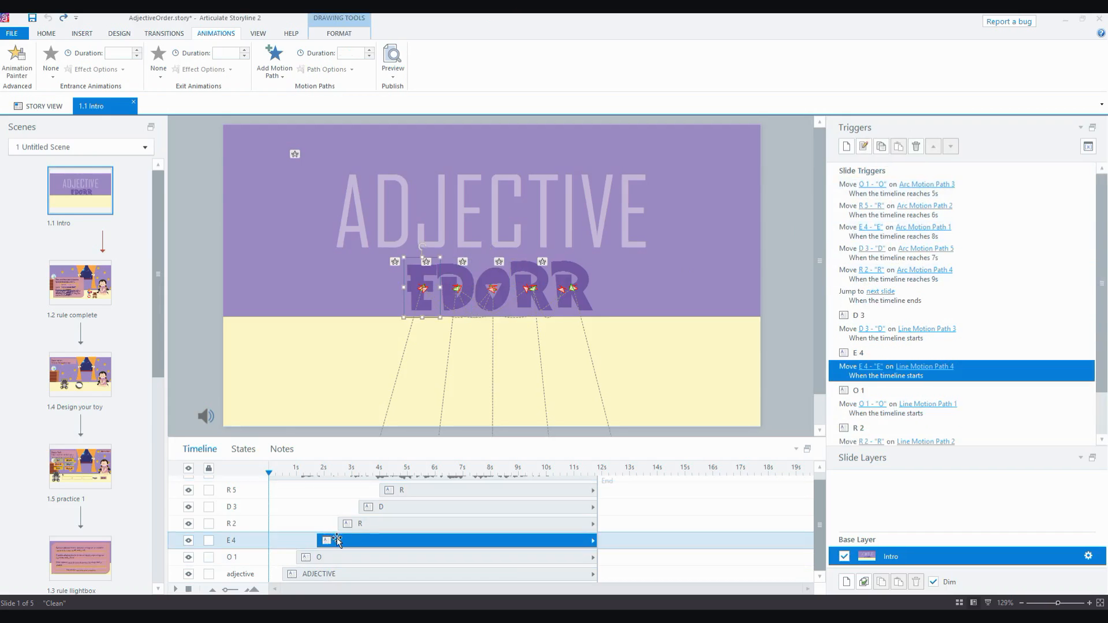
click(349, 527)
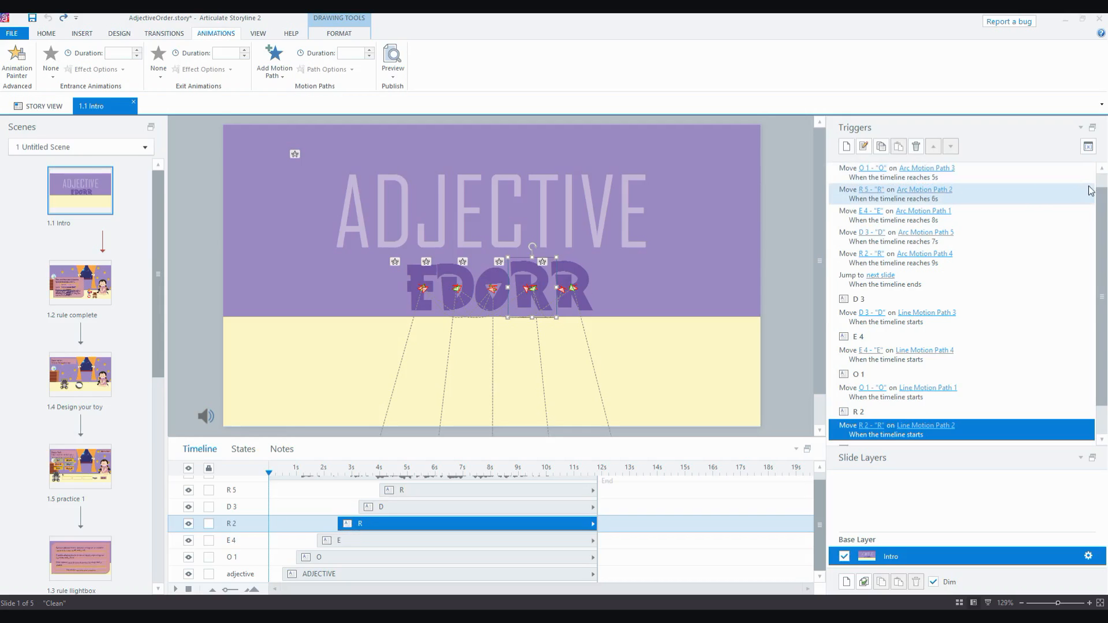
scroll(1102, 186, up, 2)
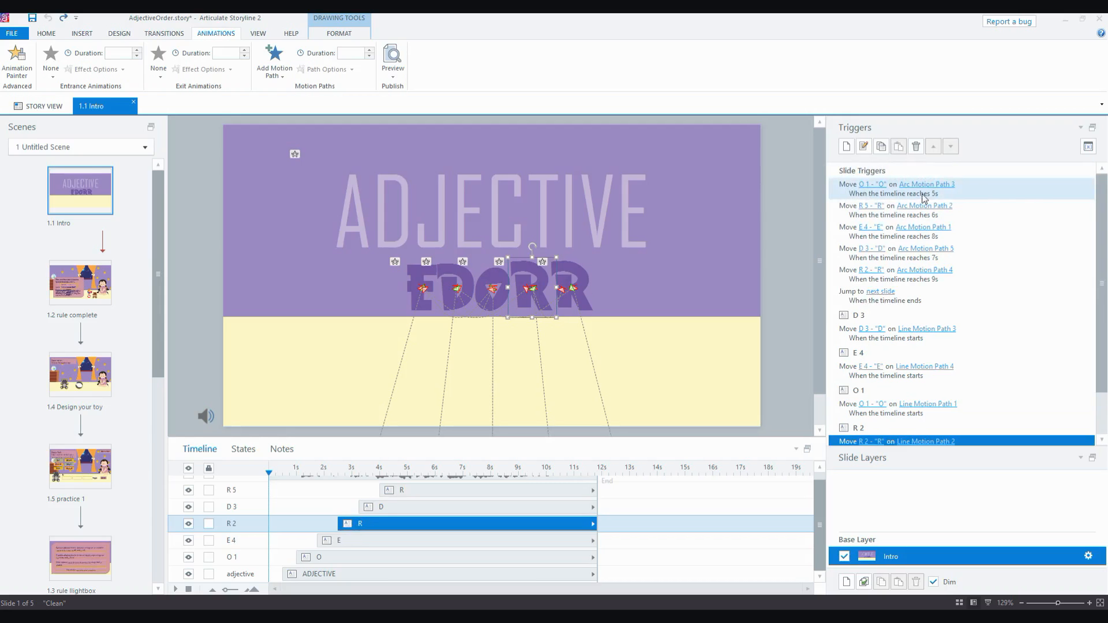
Step: Review the arc motion path triggers of O 1 and R 5, checking O 1's path choices and both triggers' timeline times
click(1018, 193)
double_click(1017, 193)
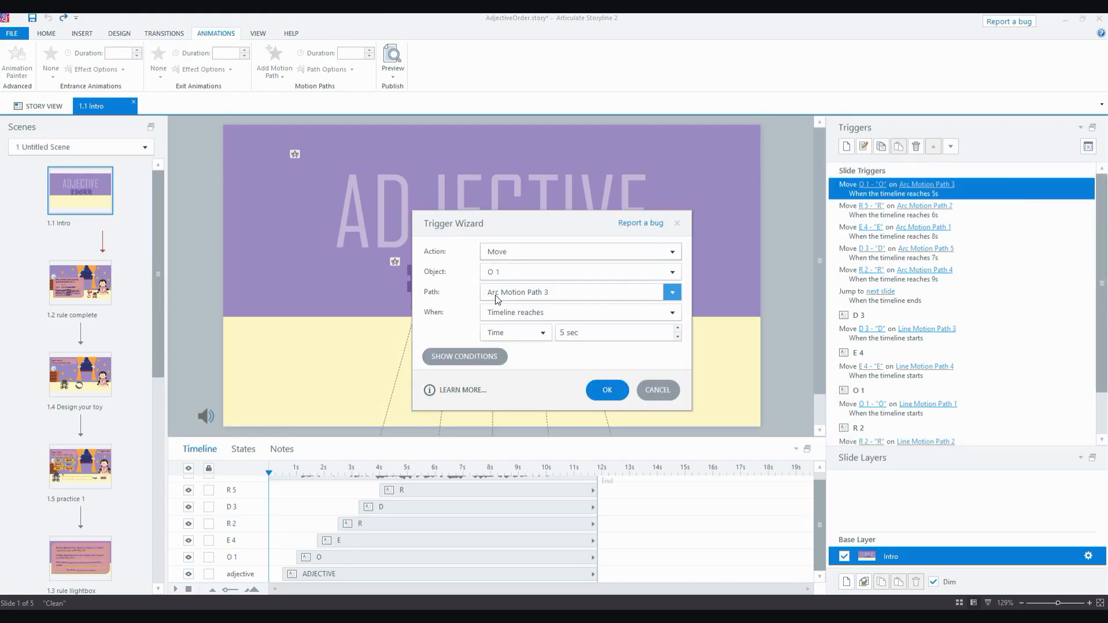
click(672, 294)
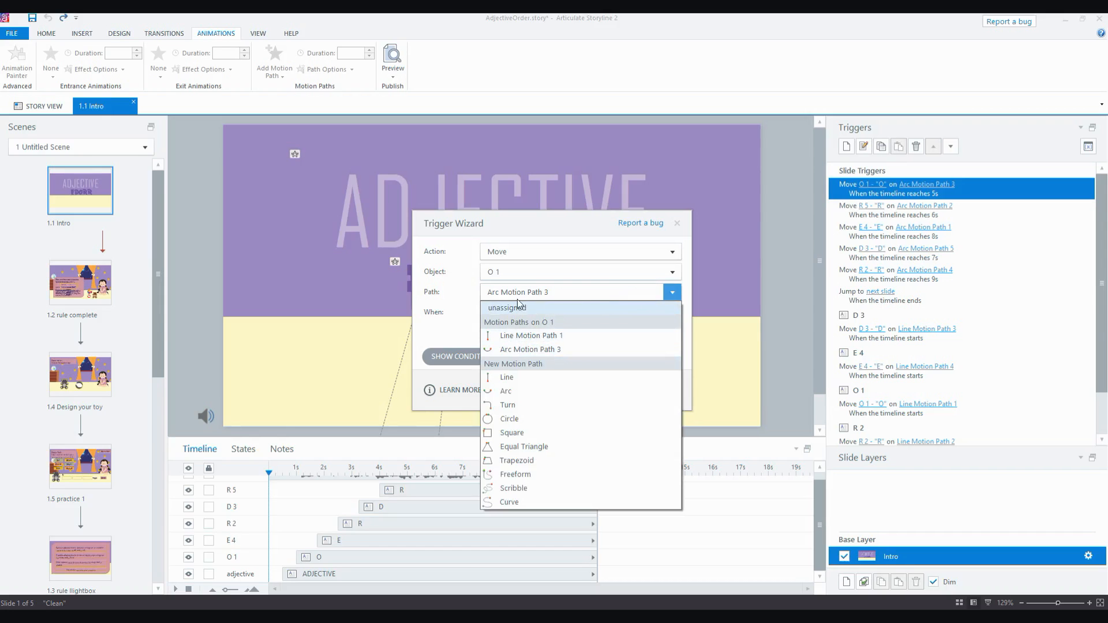
click(671, 294)
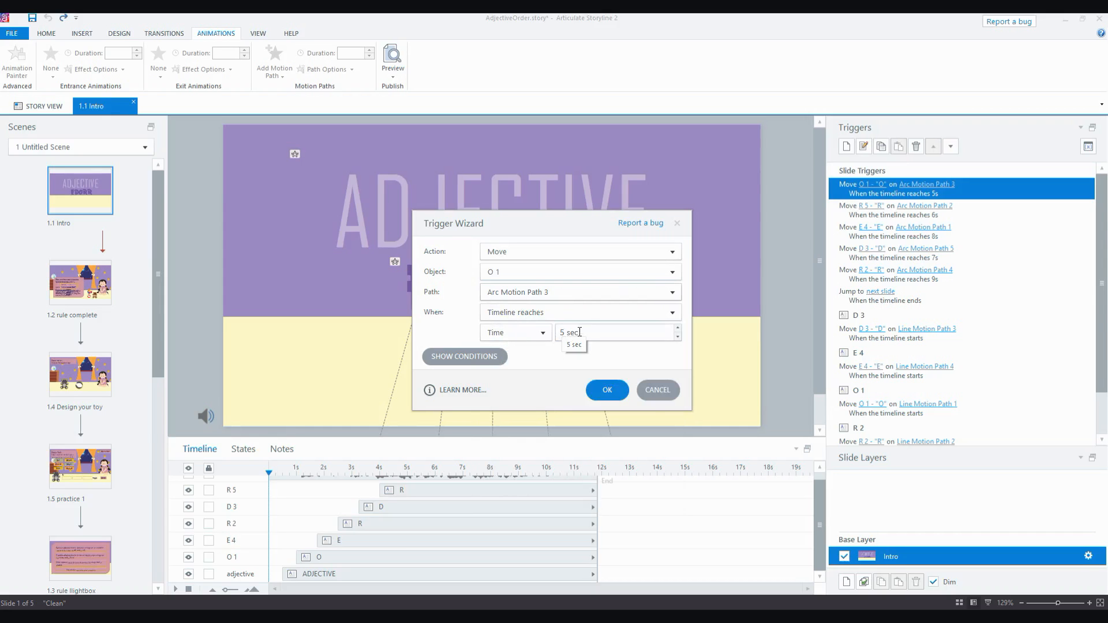
click(595, 391)
double_click(924, 210)
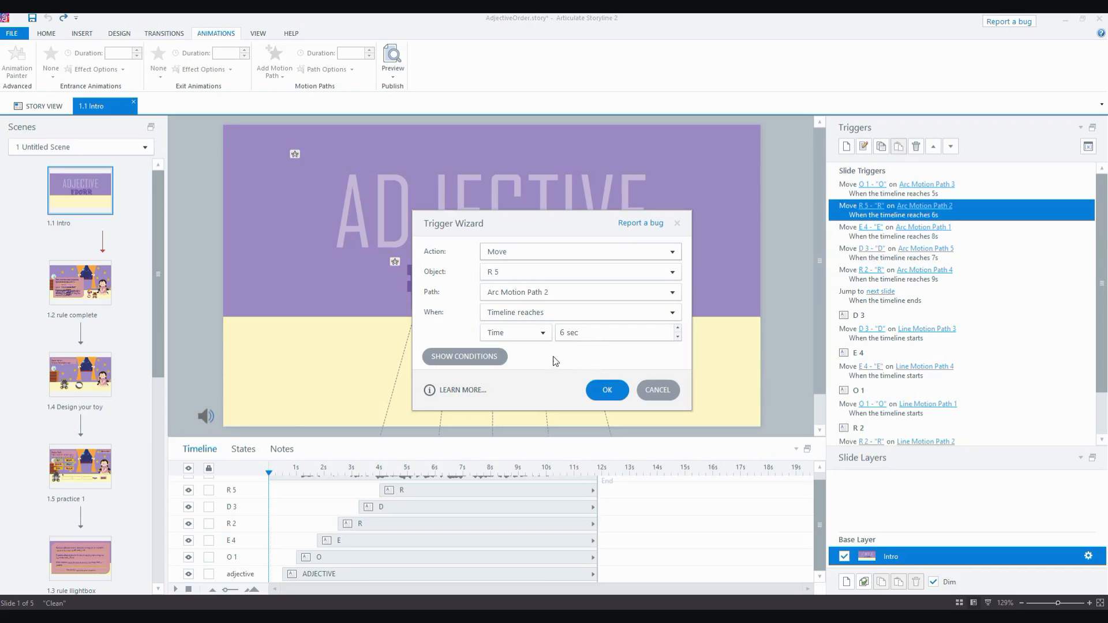
click(603, 390)
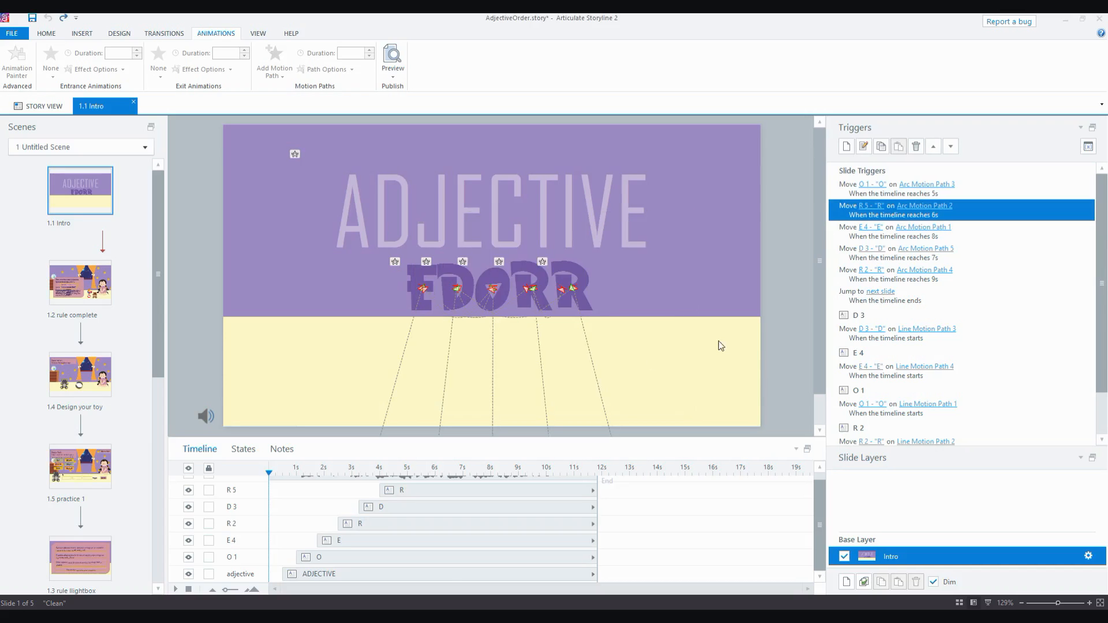